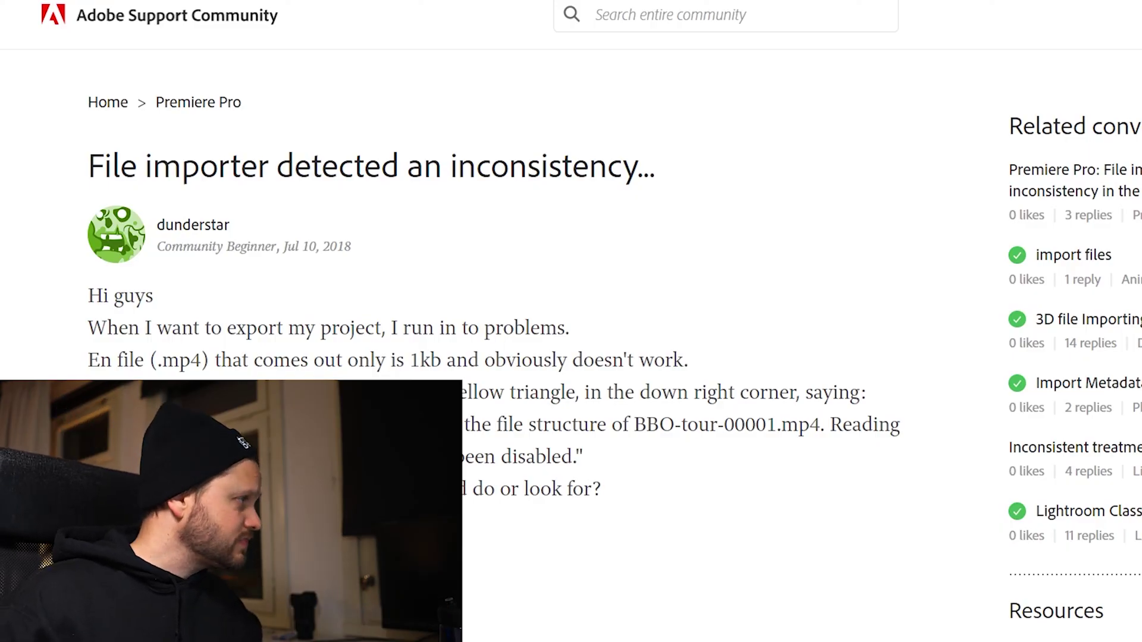
Highlight the thread title, the '(XMP) has been disabled' error text and the free-space answer
left_click_drag(88, 165, 672, 166)
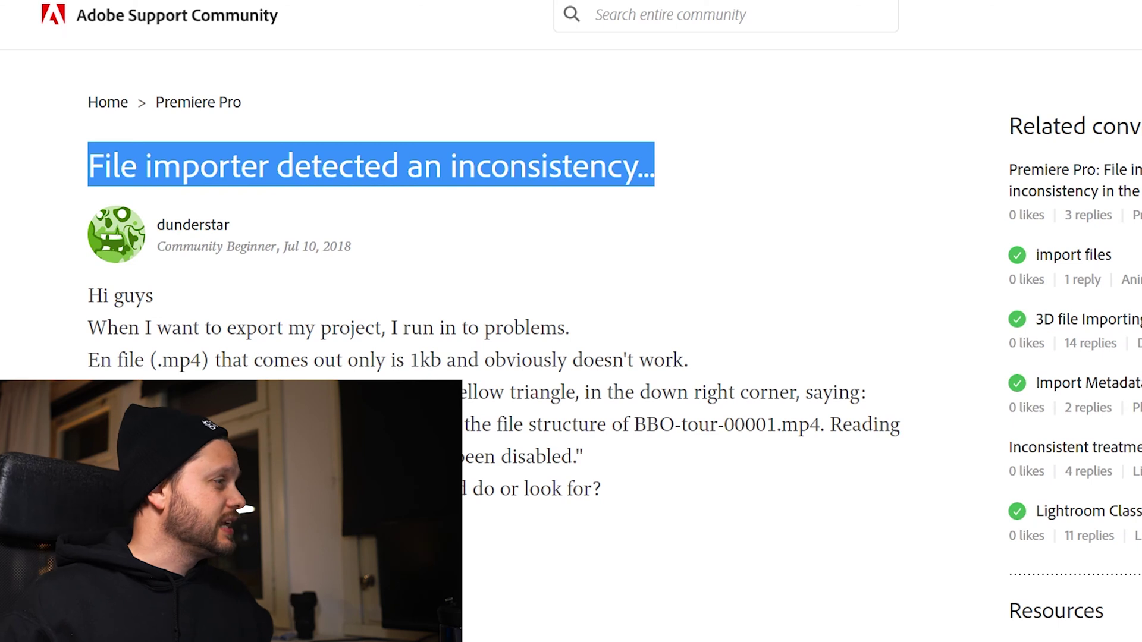
left_click_drag(358, 457, 565, 456)
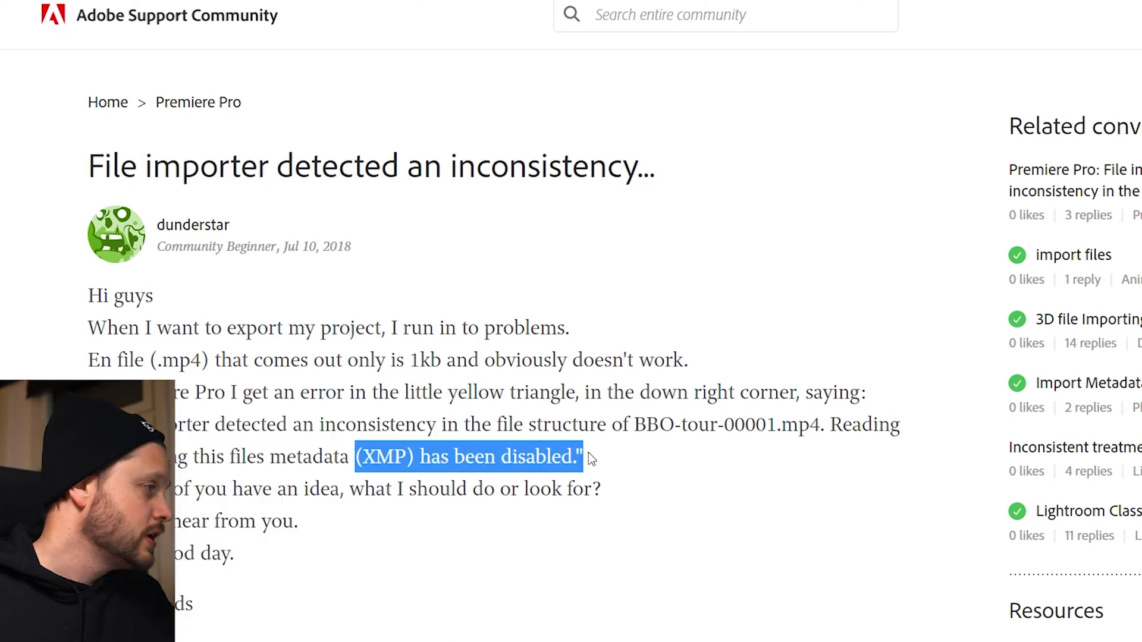
left_click(369, 527)
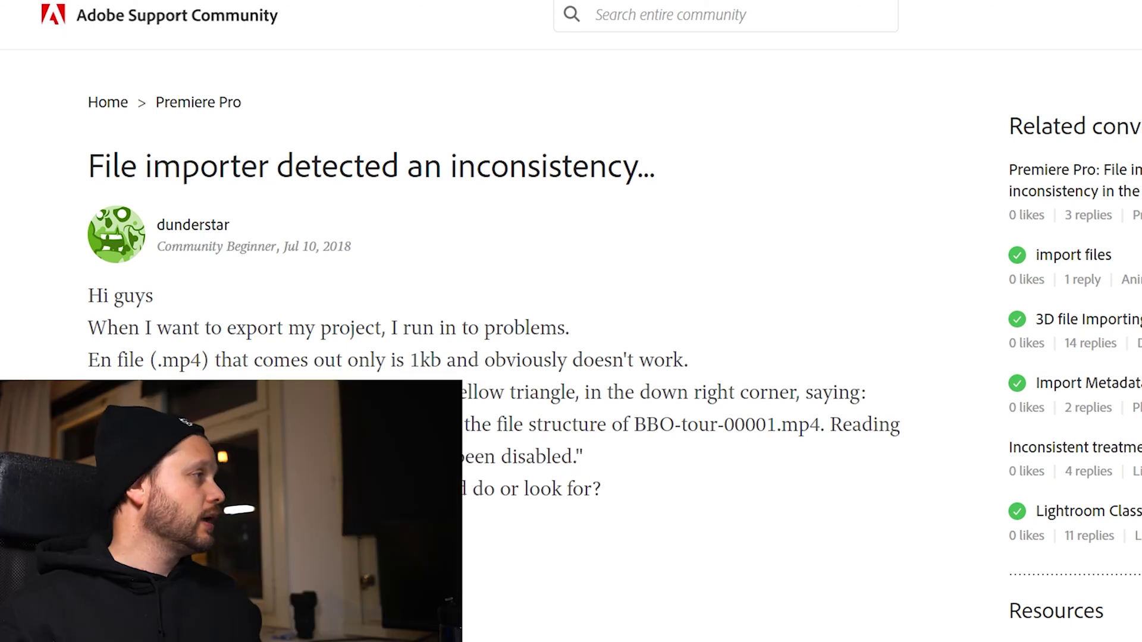
scroll(369, 527, "down", 9)
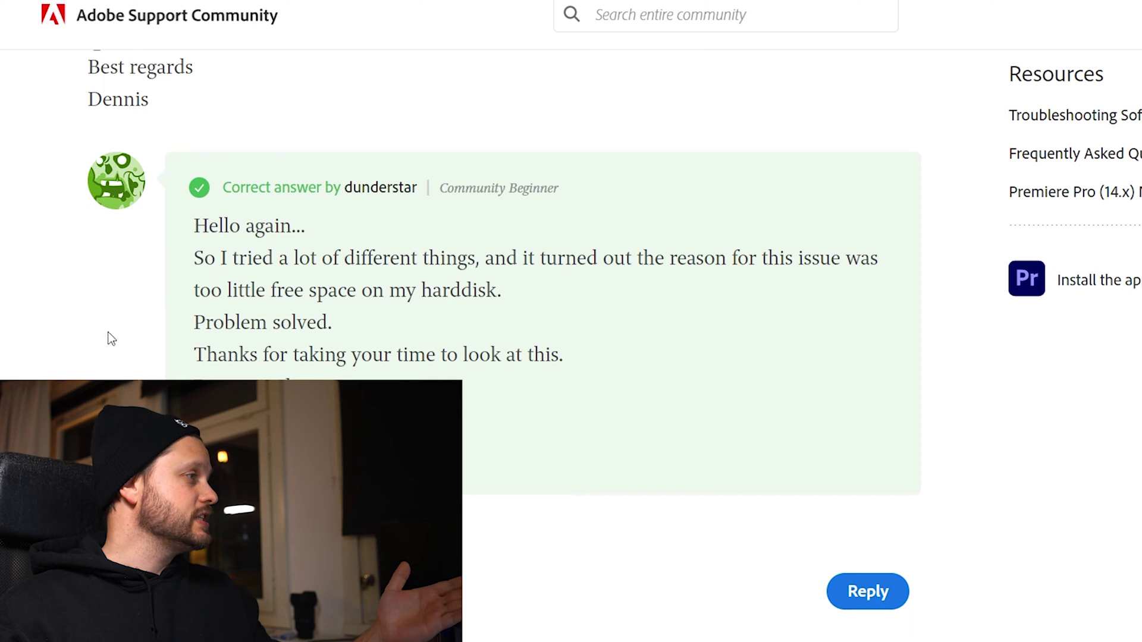
left_click_drag(194, 291, 345, 325)
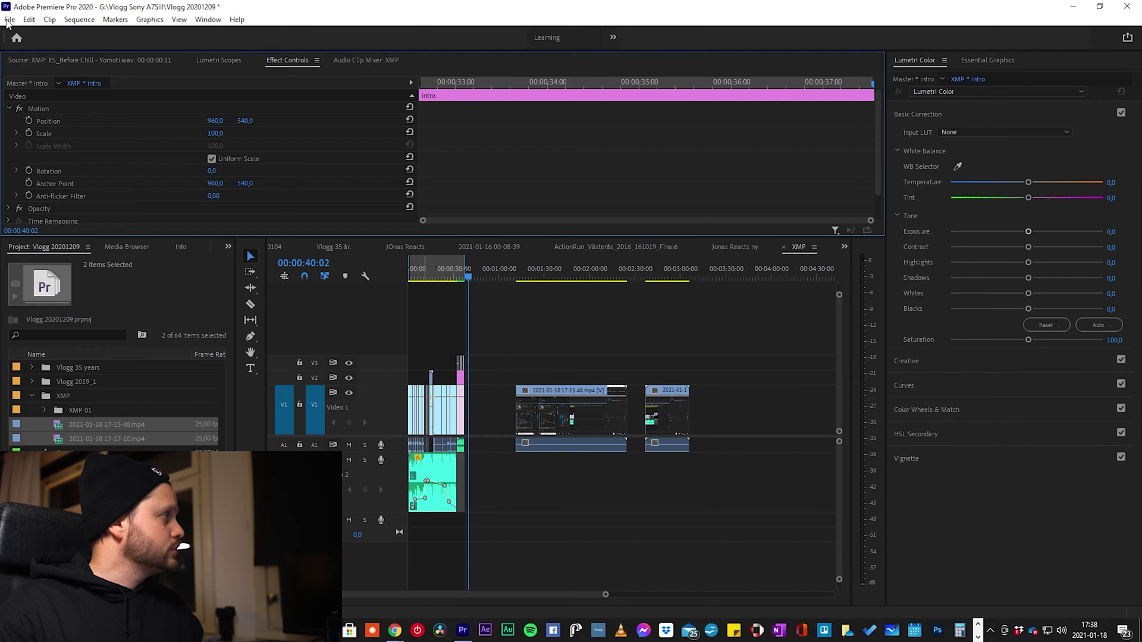
left_click(9, 19)
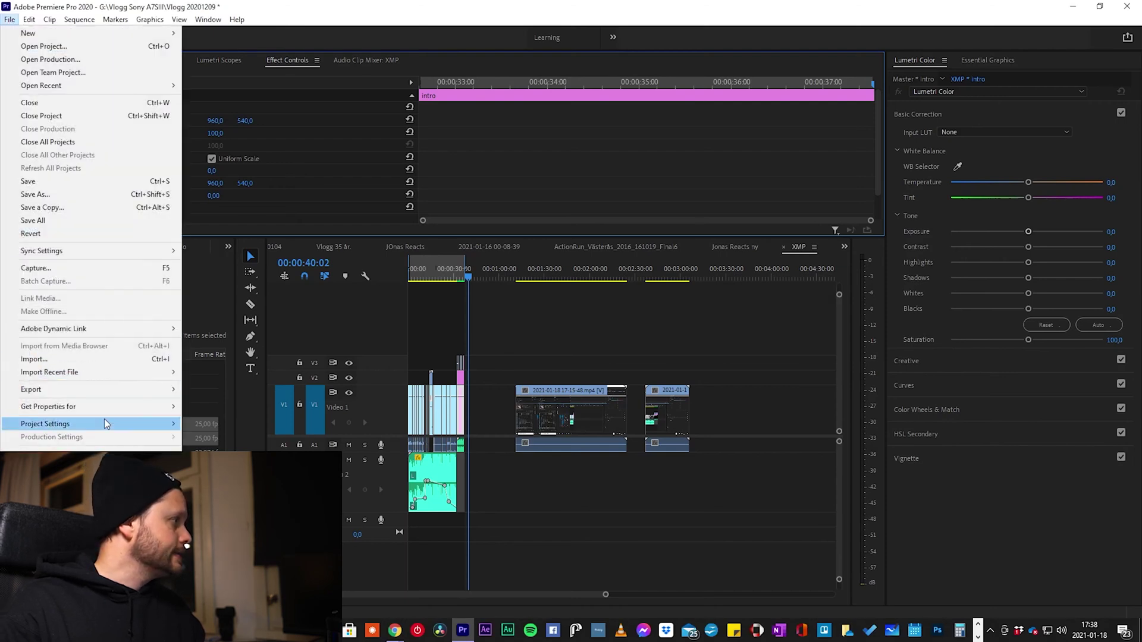
mouse_move(123, 423)
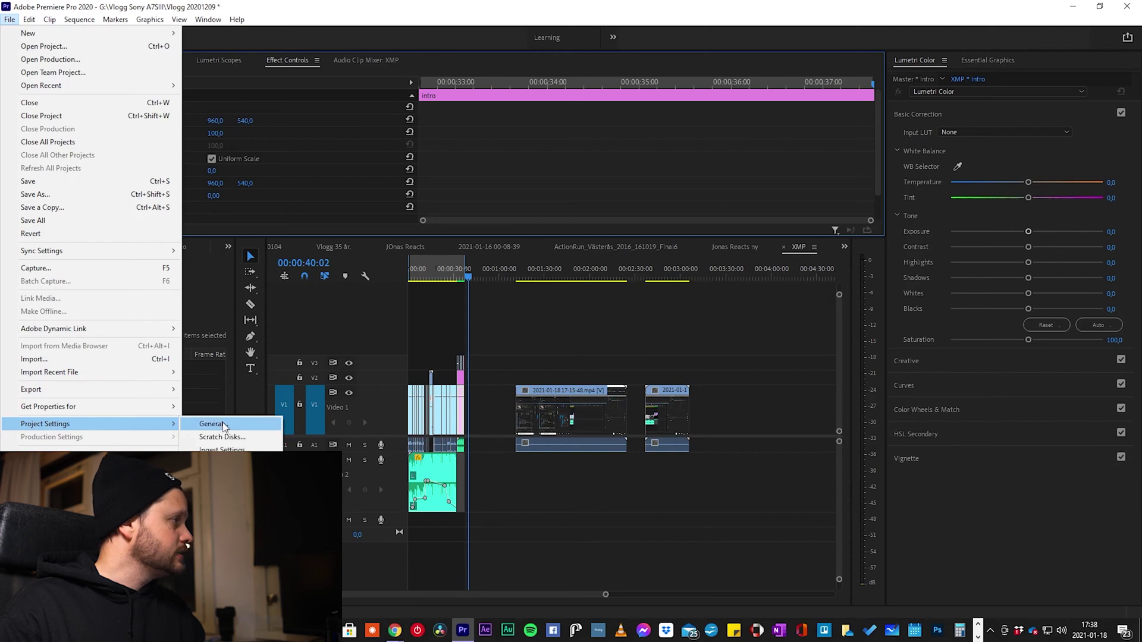
left_click(224, 423)
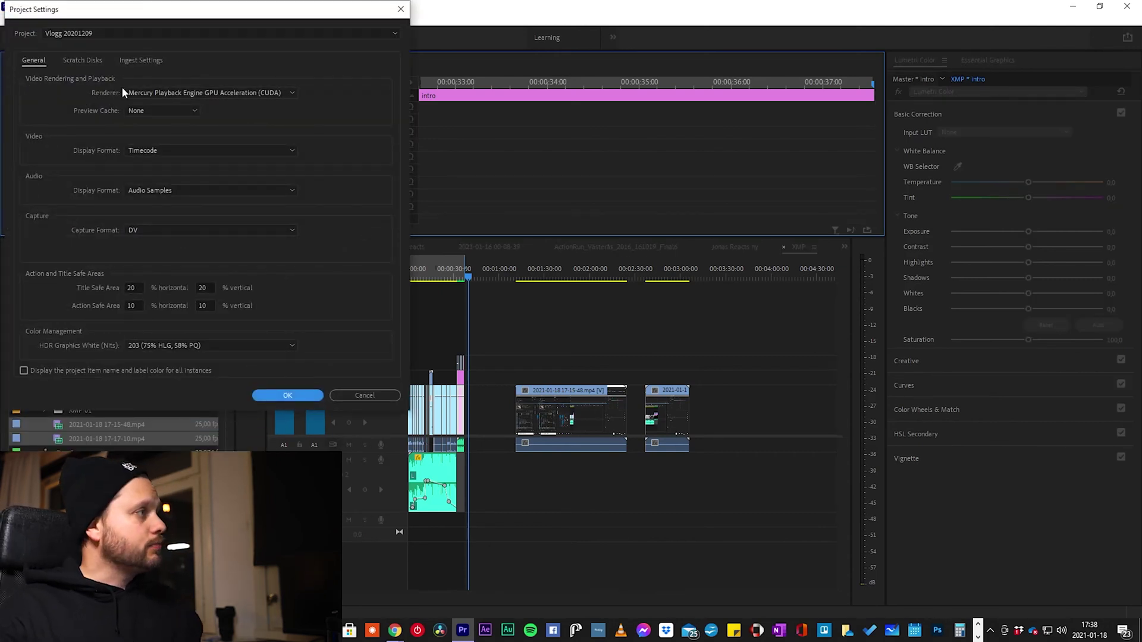
left_click(223, 92)
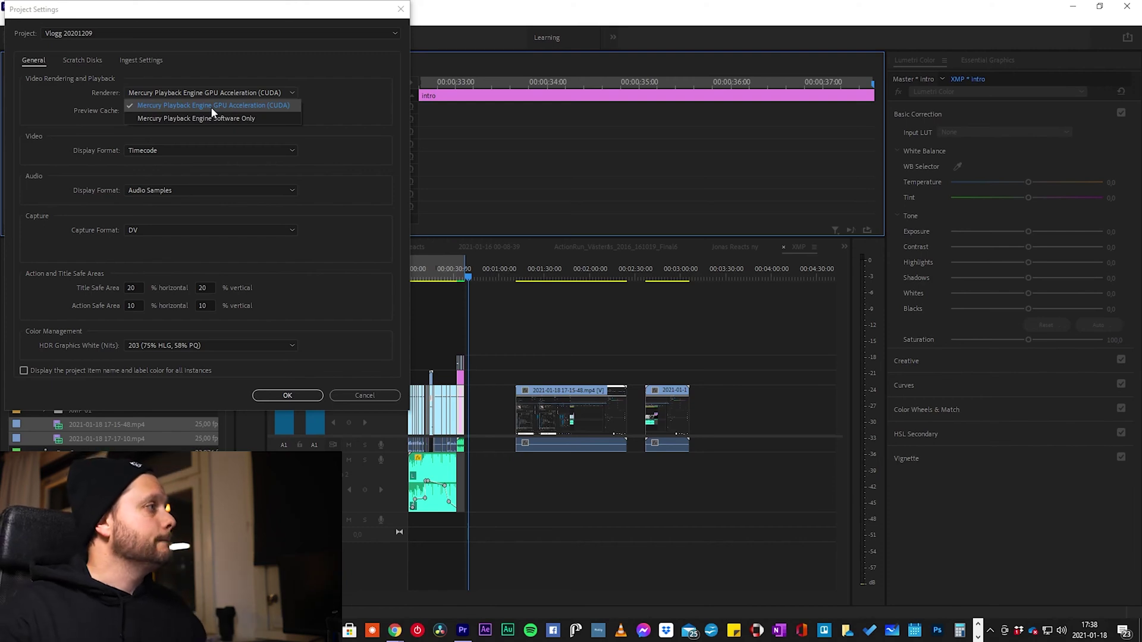
left_click(211, 106)
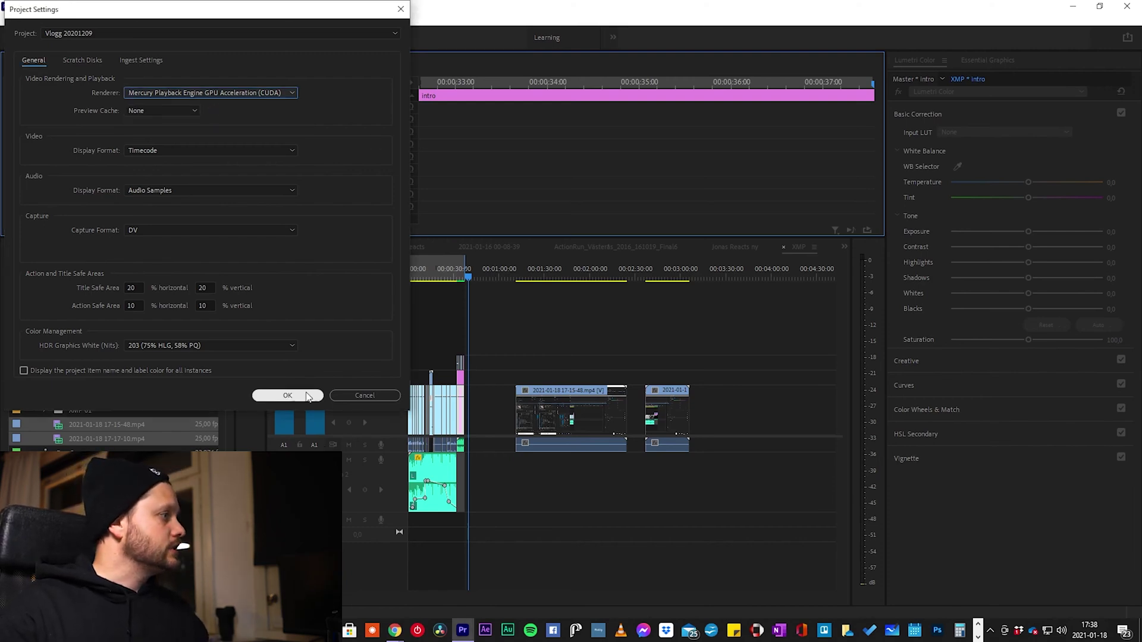
left_click(288, 395)
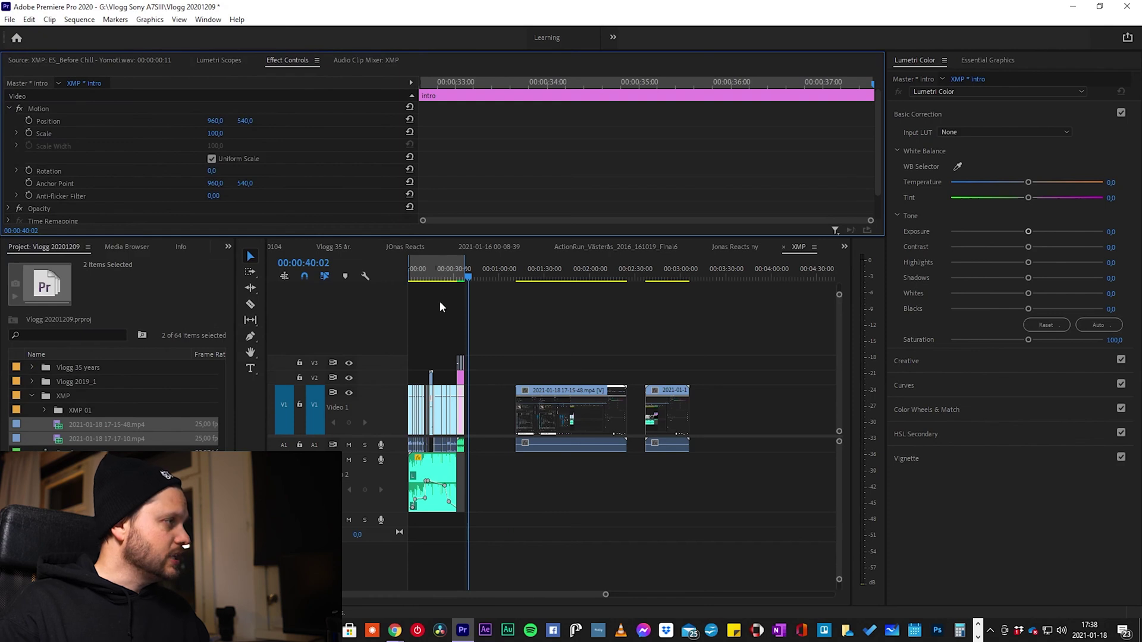
Put the playhead at 00:00:22:10 and open Export Media settings for the sequence
left_click(443, 276)
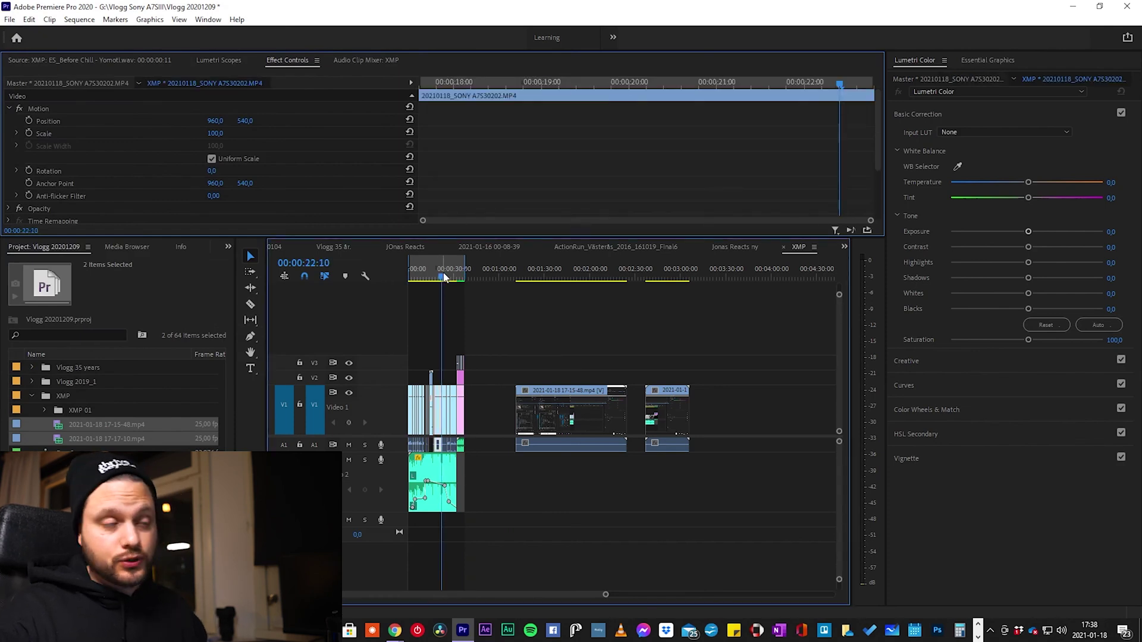
left_click(10, 21)
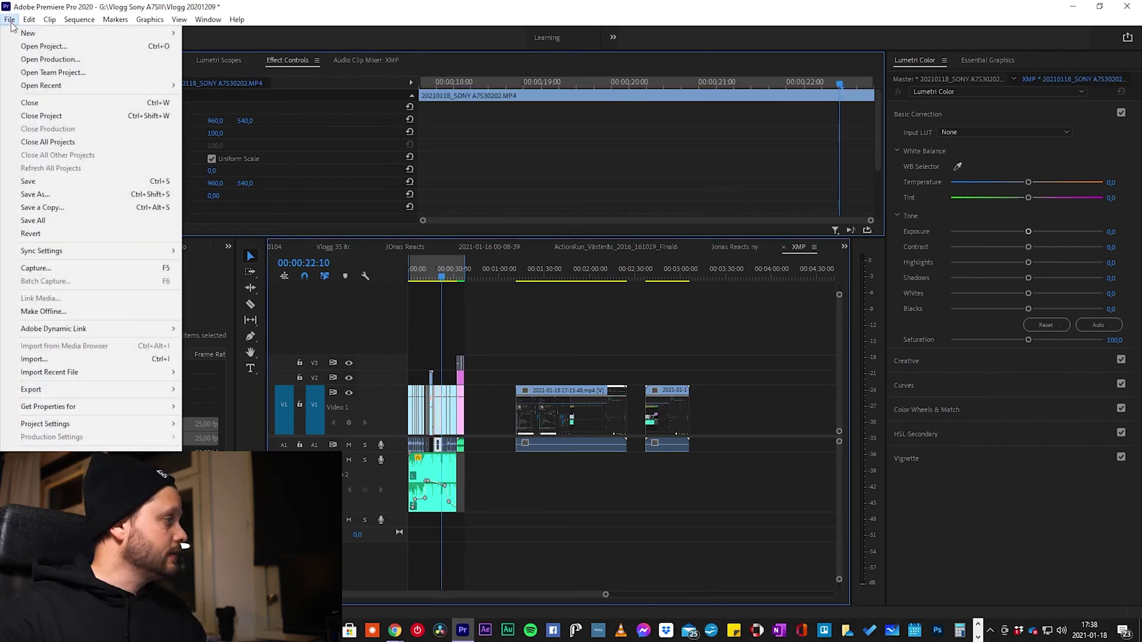
mouse_move(127, 394)
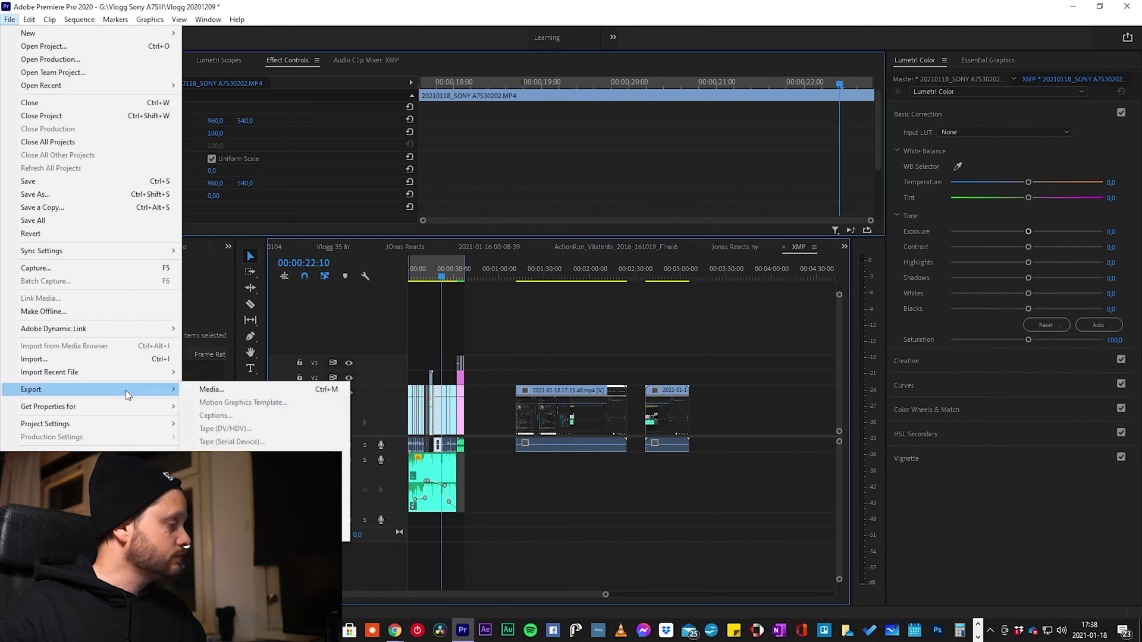
left_click(232, 391)
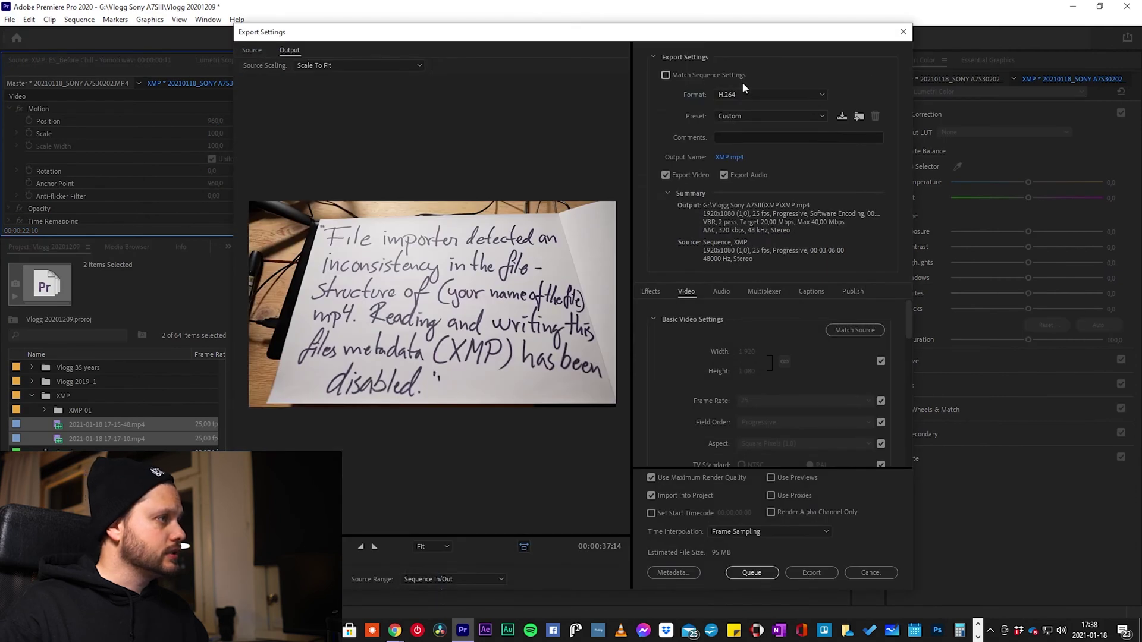
Name the export output XMP 3.mp4 and review the encoding performance setting
left_click(722, 157)
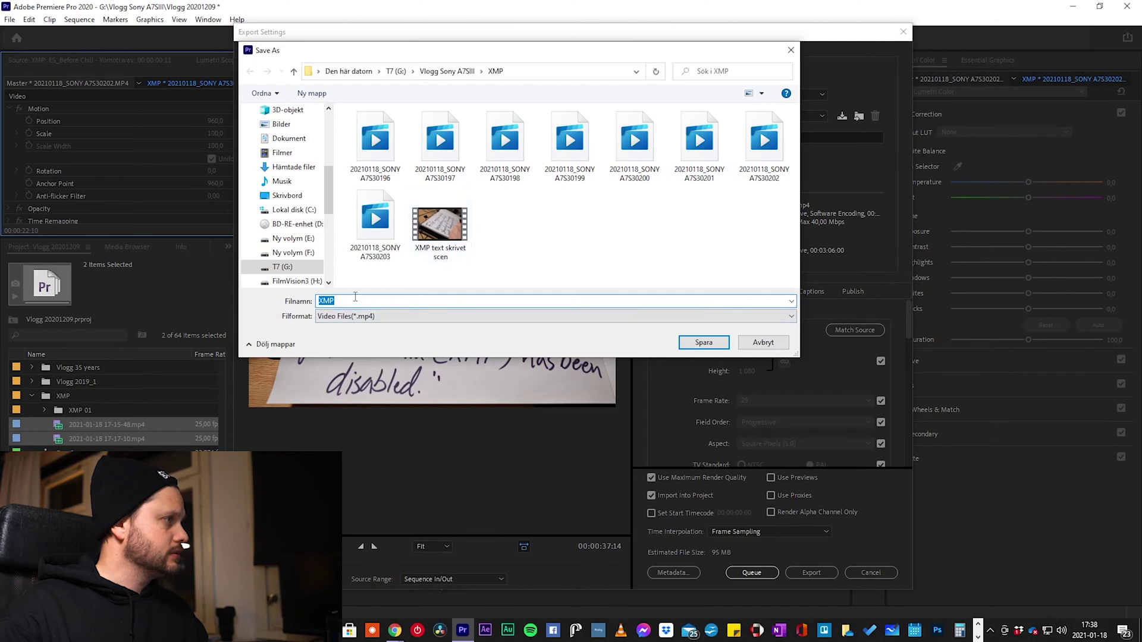
type("3")
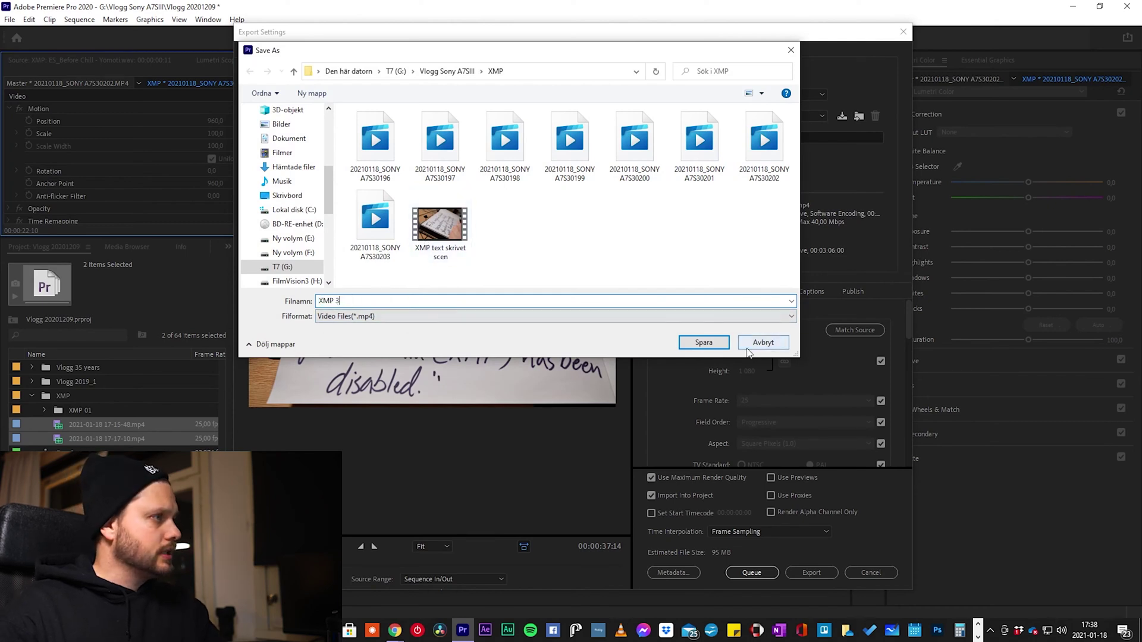
left_click(715, 341)
left_click_drag(911, 327, 910, 364)
left_click(803, 374)
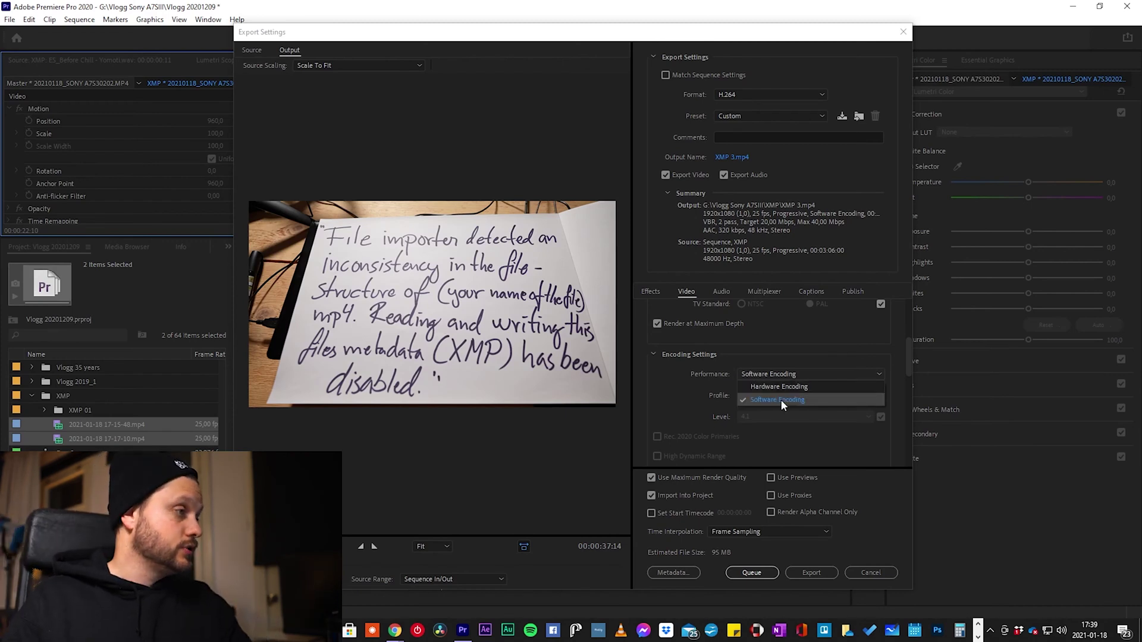
Keep Software Encoding and set bitrate encoding to VBR, 2 pass
left_click(780, 400)
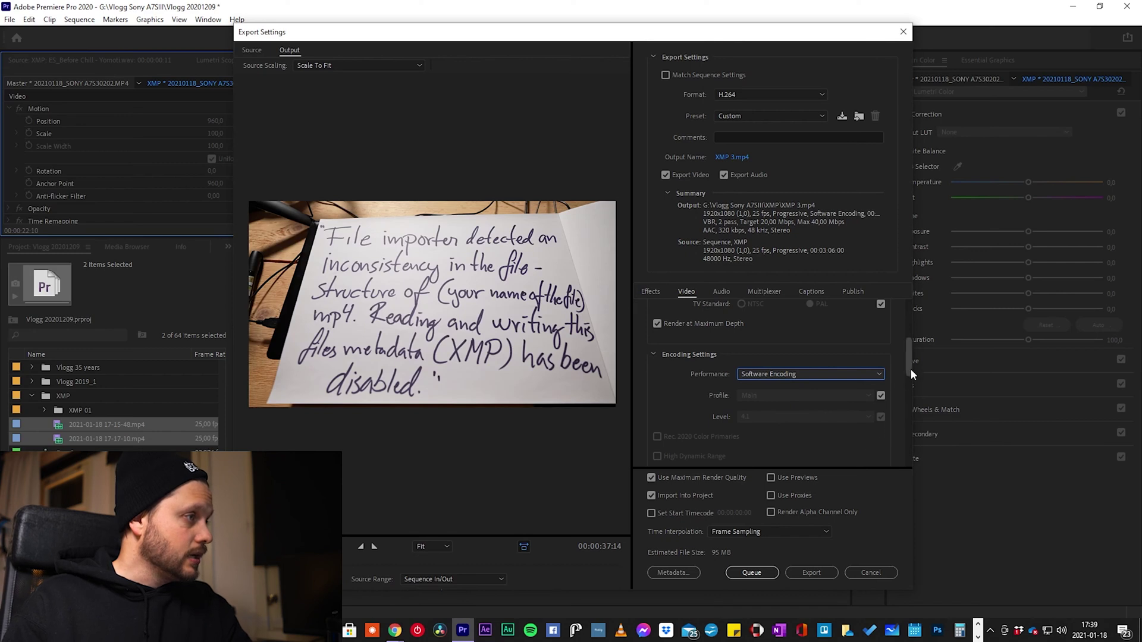
left_click_drag(909, 366, 919, 442)
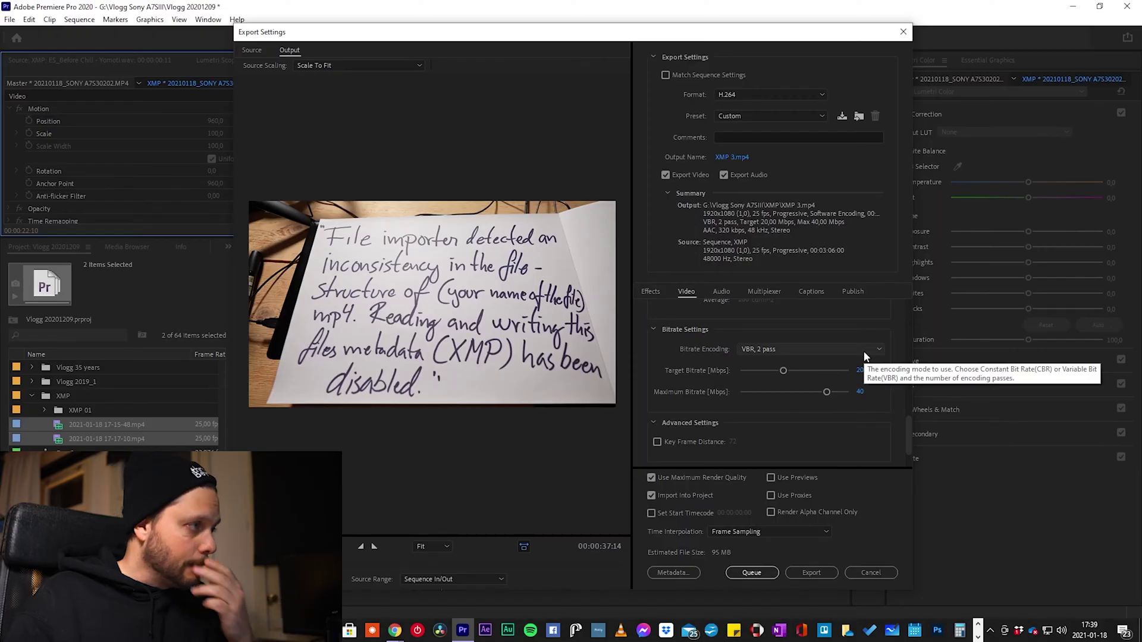
left_click(864, 352)
left_click(824, 377)
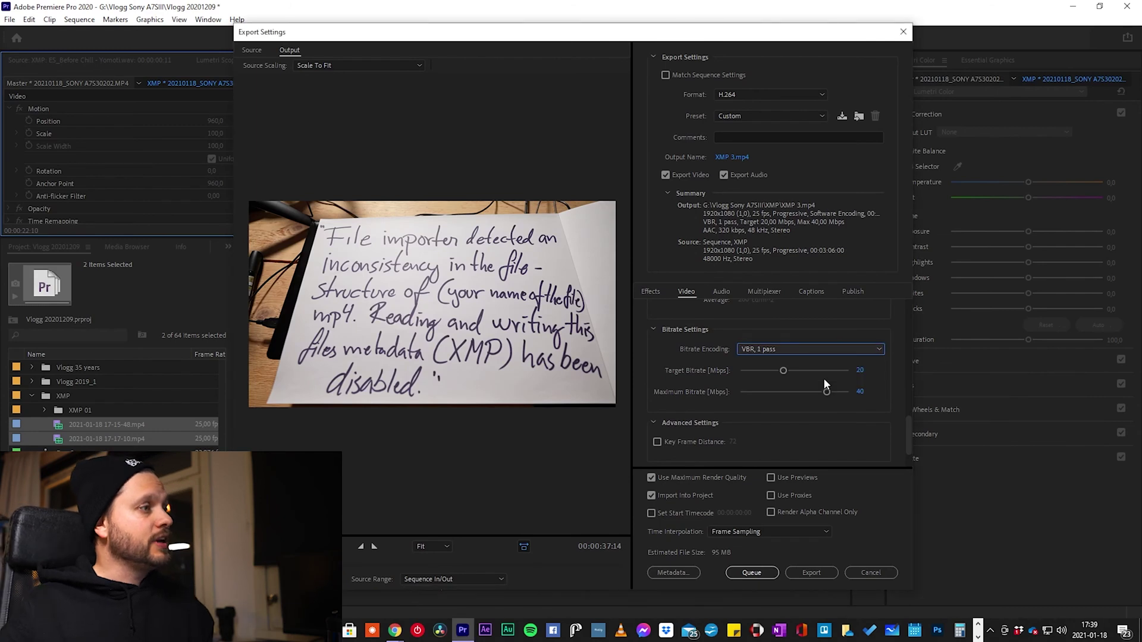
left_click(802, 351)
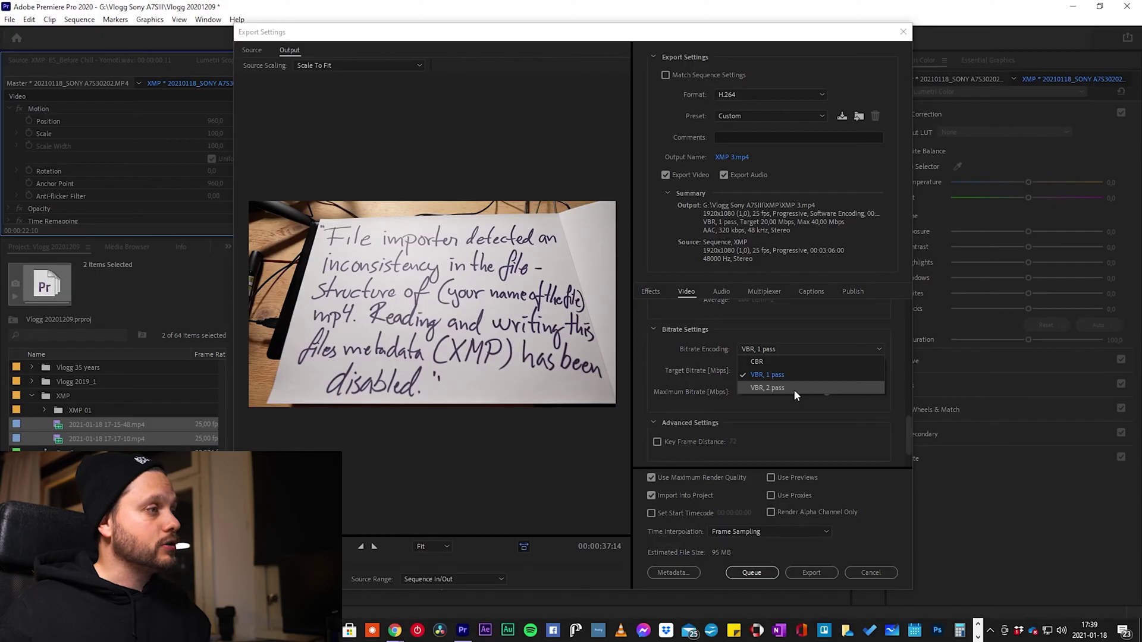
left_click(794, 390)
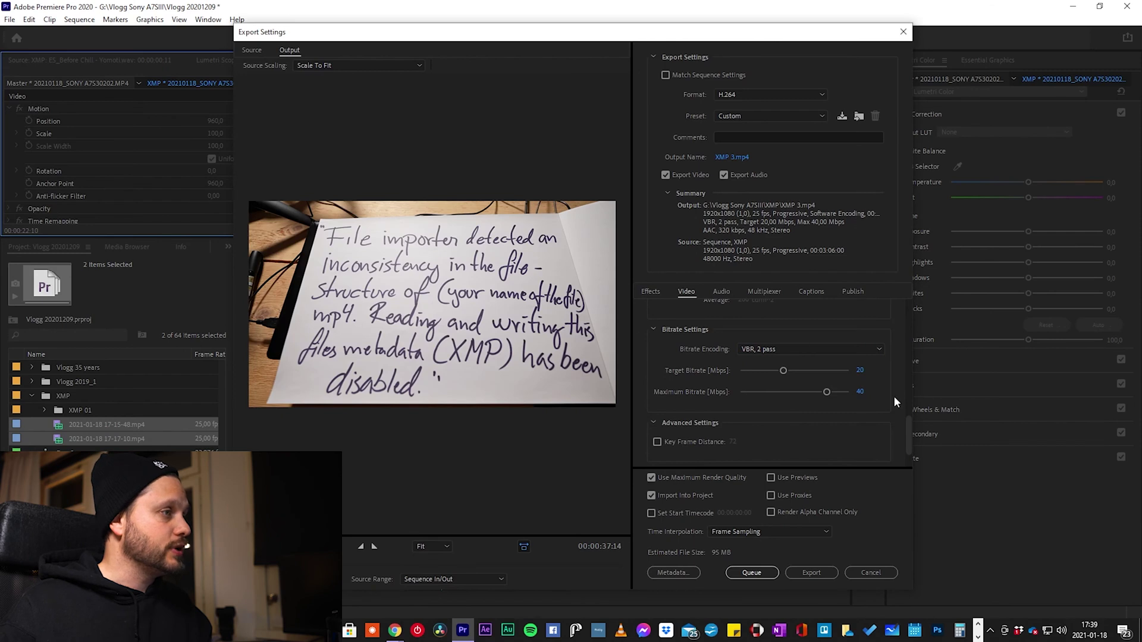
left_click_drag(908, 425, 908, 441)
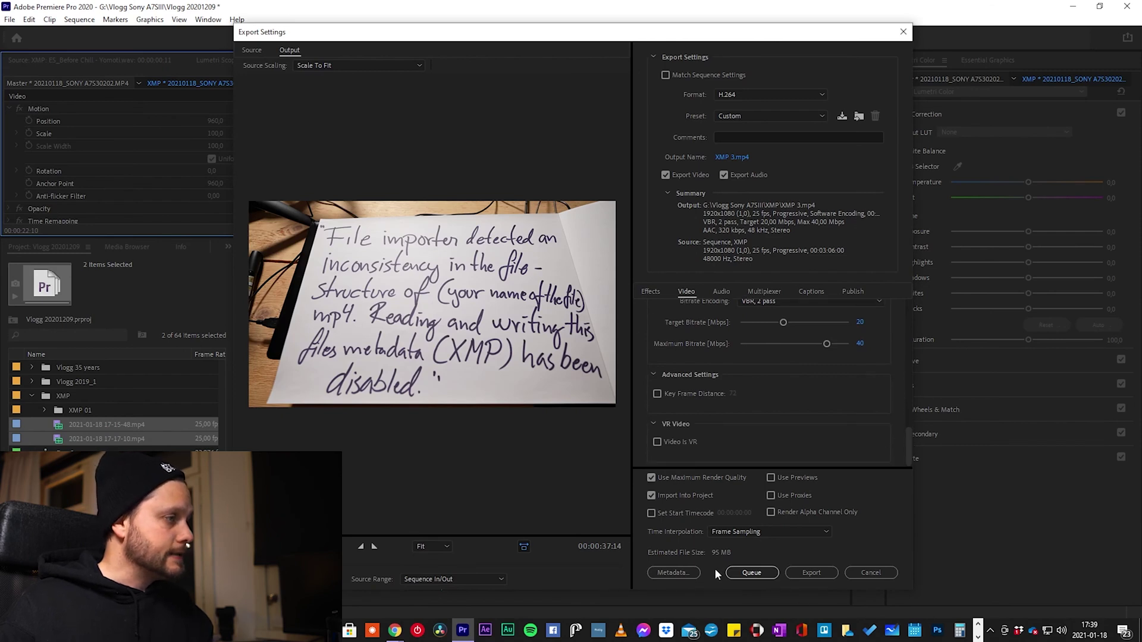
left_click_drag(739, 35, 798, 35)
Queue the XMP 3.mp4 export in Media Encoder with the GPU acceleration (CUDA) renderer
left_click(812, 573)
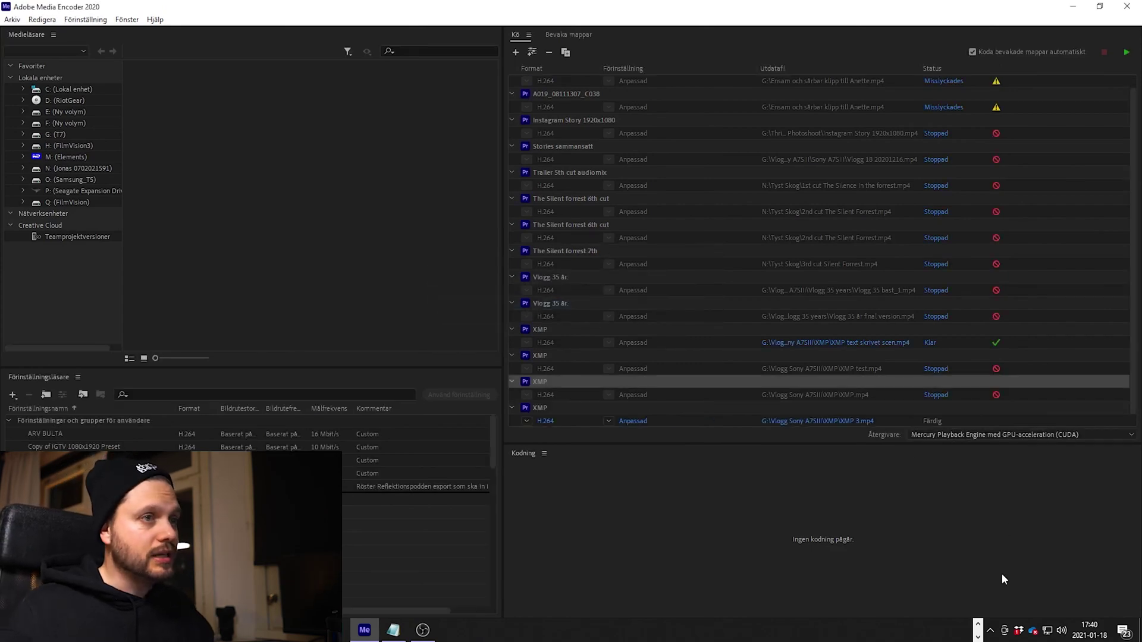
left_click(997, 434)
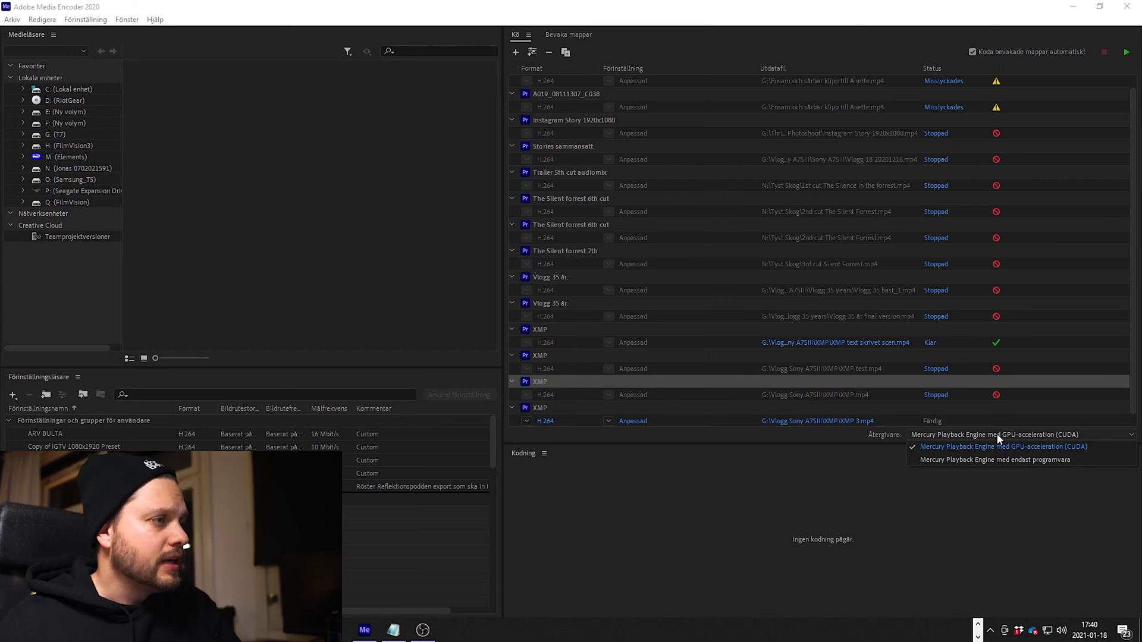
left_click(998, 446)
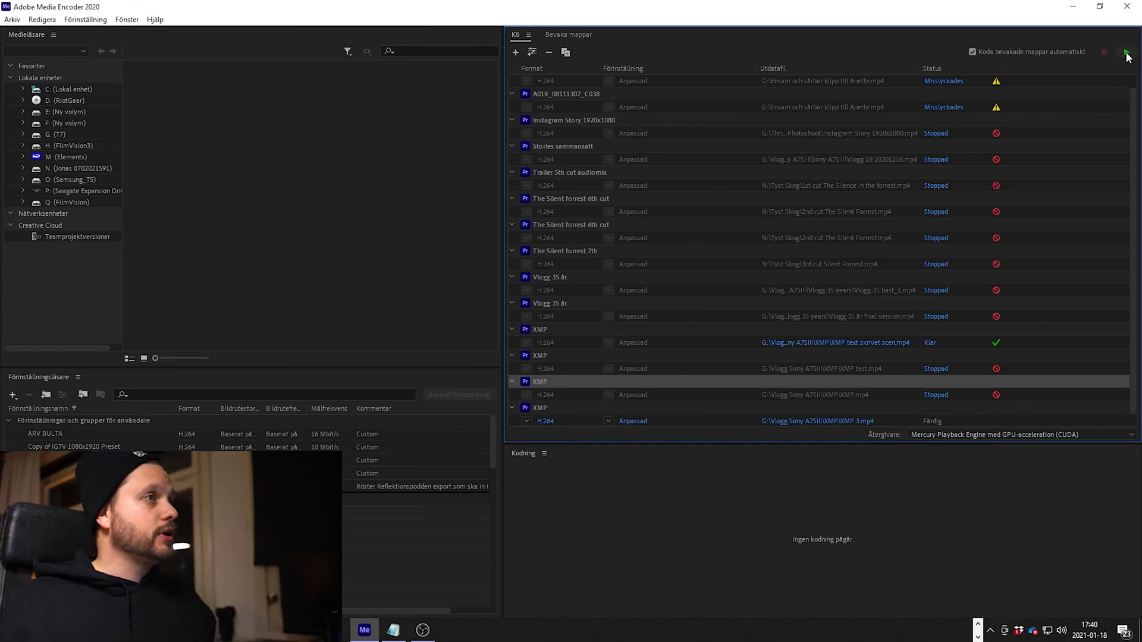
Encode XMP 3.mp4 for a while, then stop the queue without finishing the file
left_click(1127, 55)
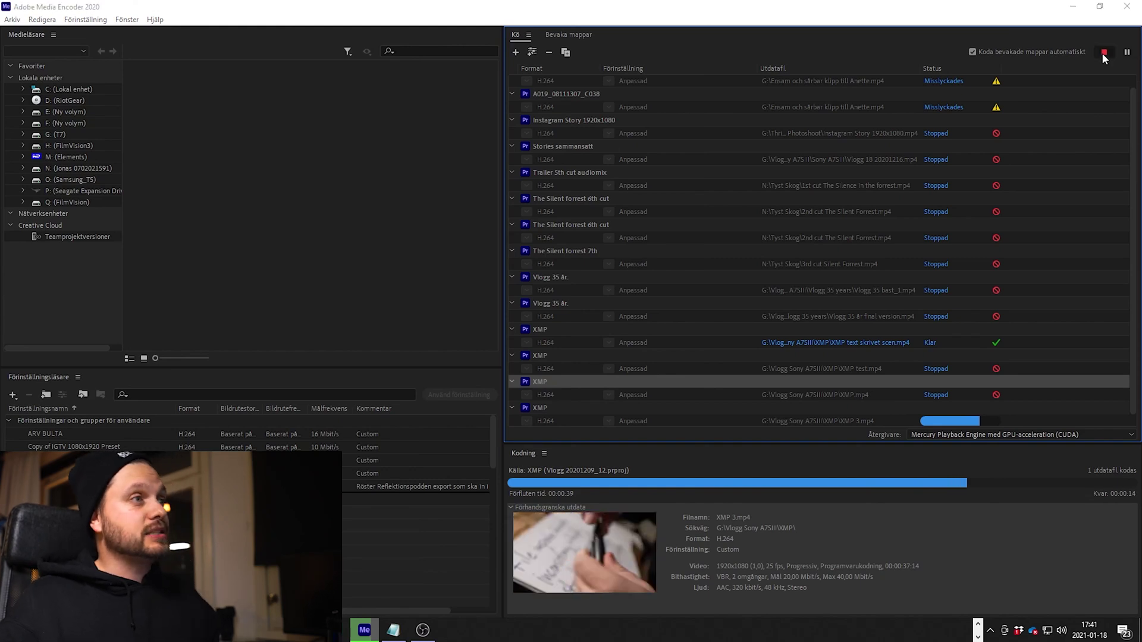
left_click(1102, 53)
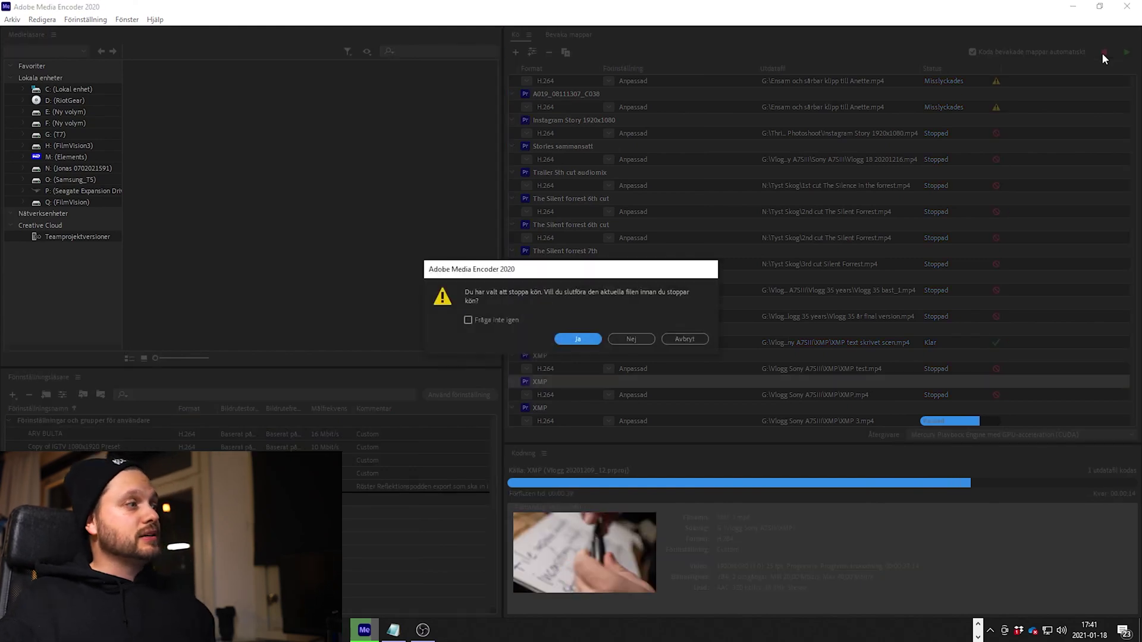
left_click(631, 339)
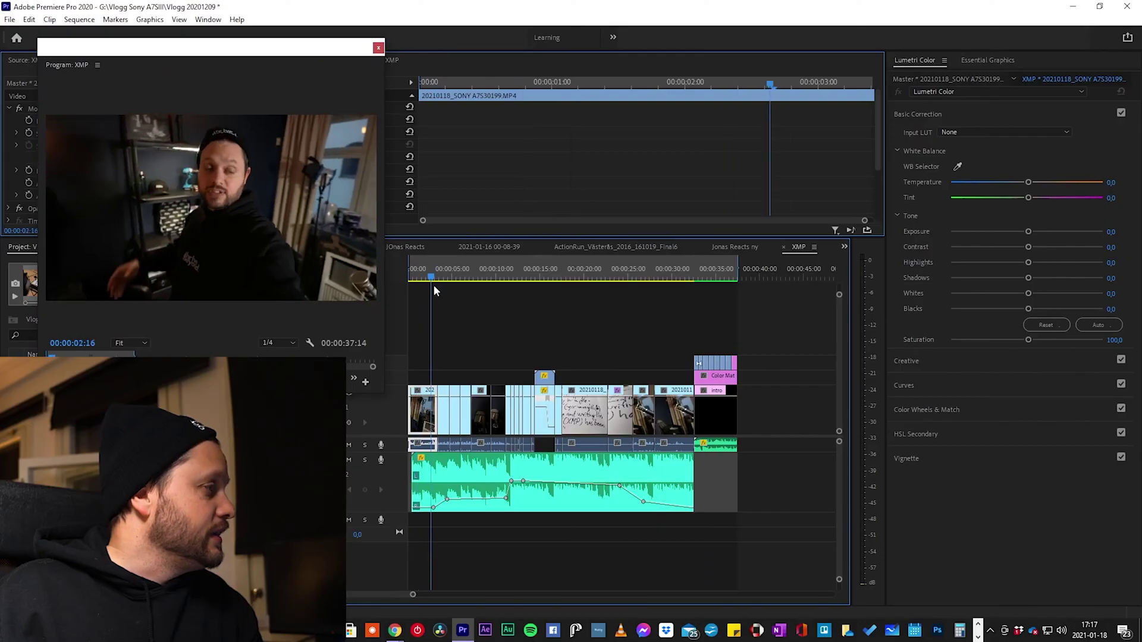
left_click_drag(434, 284, 635, 267)
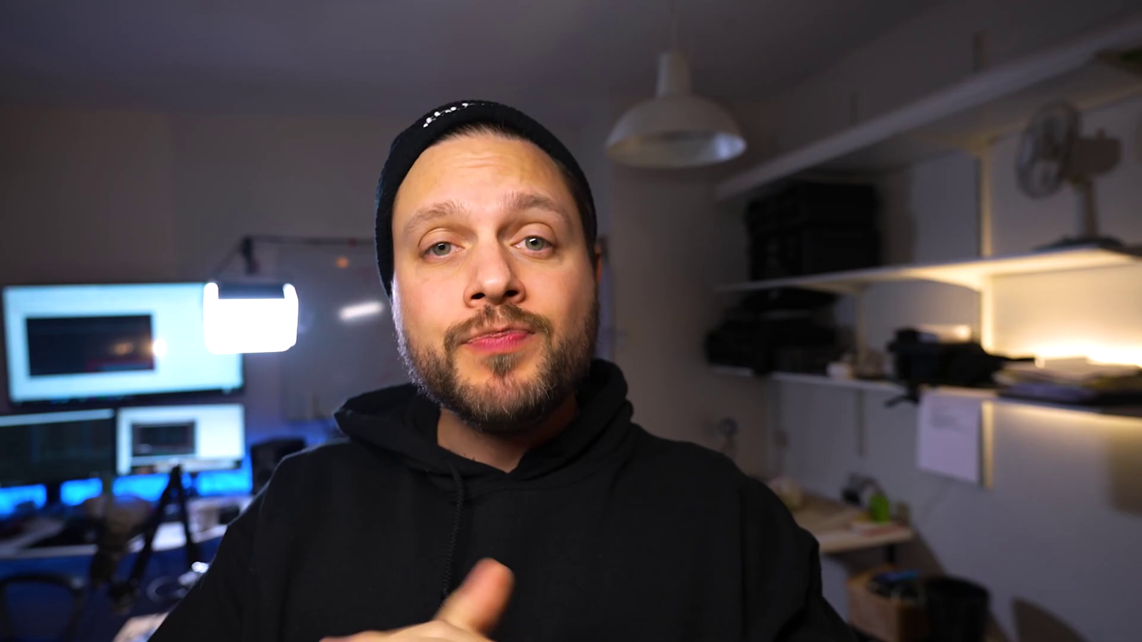